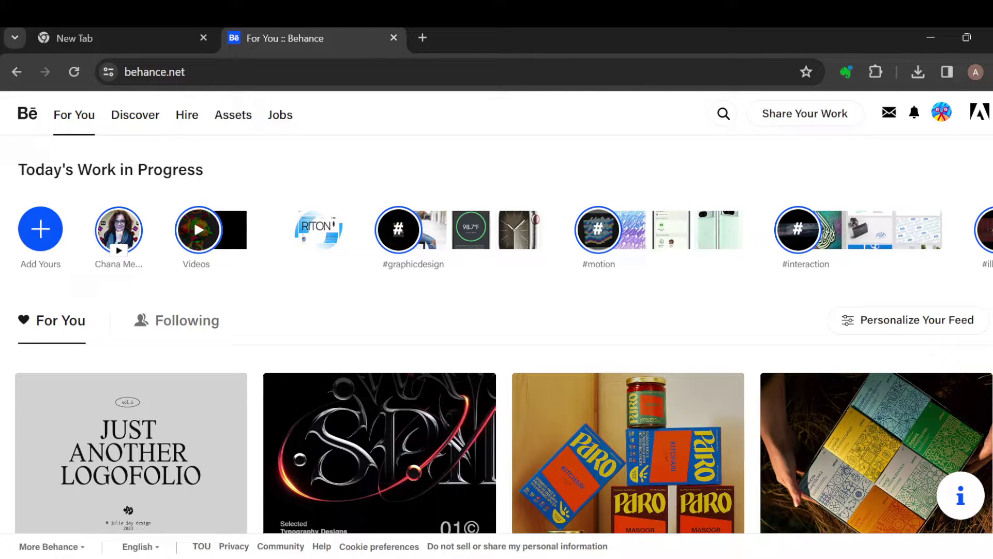
{"action": "scroll", "coordinate": [497, 334], "scroll_direction": "down", "scroll_amount": 1}
{"action": "scroll", "coordinate": [497, 334], "scroll_direction": "down", "scroll_amount": 2}
{"action": "scroll", "coordinate": [497, 334], "scroll_direction": "down", "scroll_amount": 4}
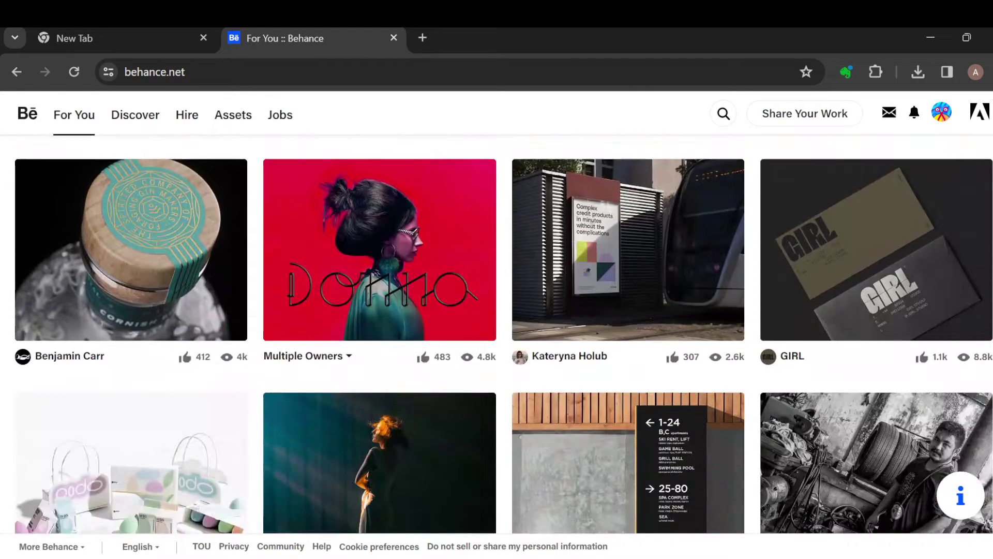
{"action": "scroll", "coordinate": [497, 334], "scroll_direction": "down", "scroll_amount": 4}
{"action": "scroll", "coordinate": [496, 334], "scroll_direction": "down", "scroll_amount": 2}
{"action": "scroll", "coordinate": [498, 334], "scroll_direction": "down", "scroll_amount": 2}
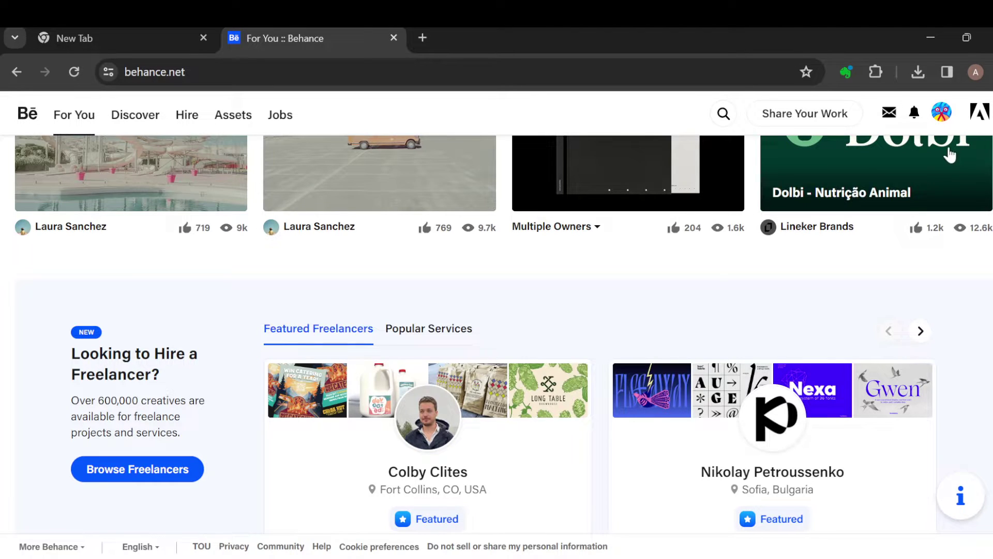
Open the own Behance profile from the header avatar's account menu.
{"action": "left_click", "coordinate": [942, 113]}
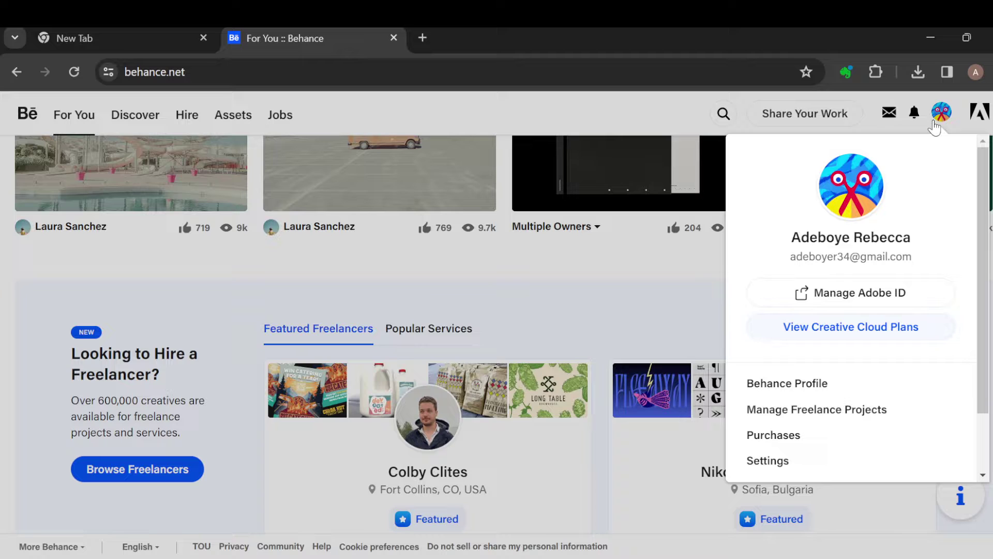
{"action": "key", "text": "F5"}
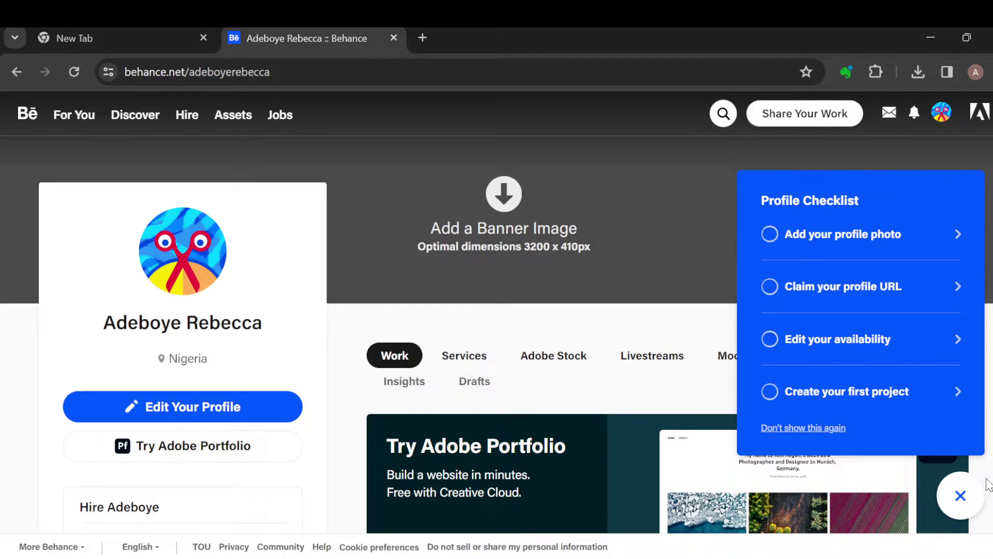
Dismiss the Profile Checklist to reveal the empty Work area with the Create a Project card.
{"action": "left_click", "coordinate": [957, 500]}
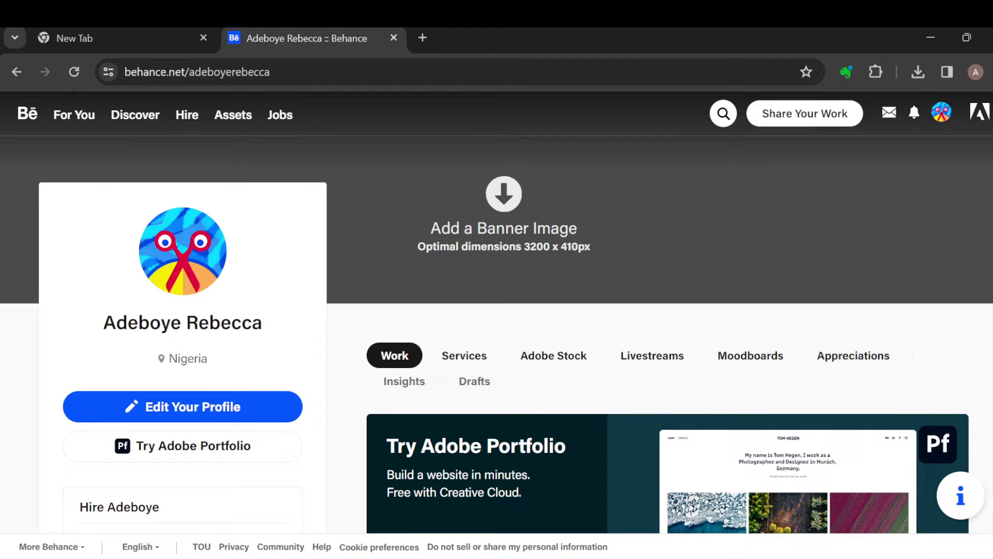
{"action": "scroll", "coordinate": [503, 312], "scroll_direction": "down", "scroll_amount": 3}
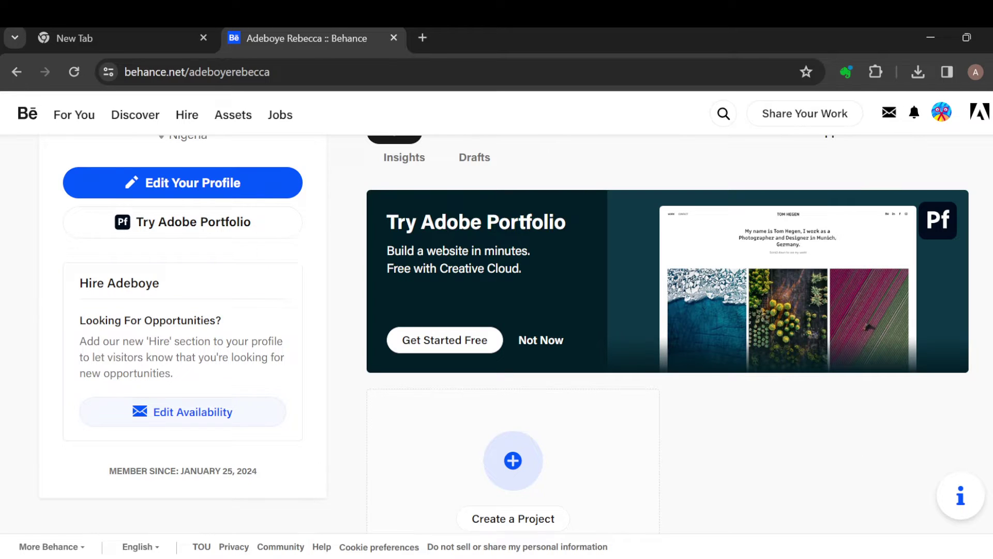
{"action": "scroll", "coordinate": [512, 311], "scroll_direction": "down", "scroll_amount": 3}
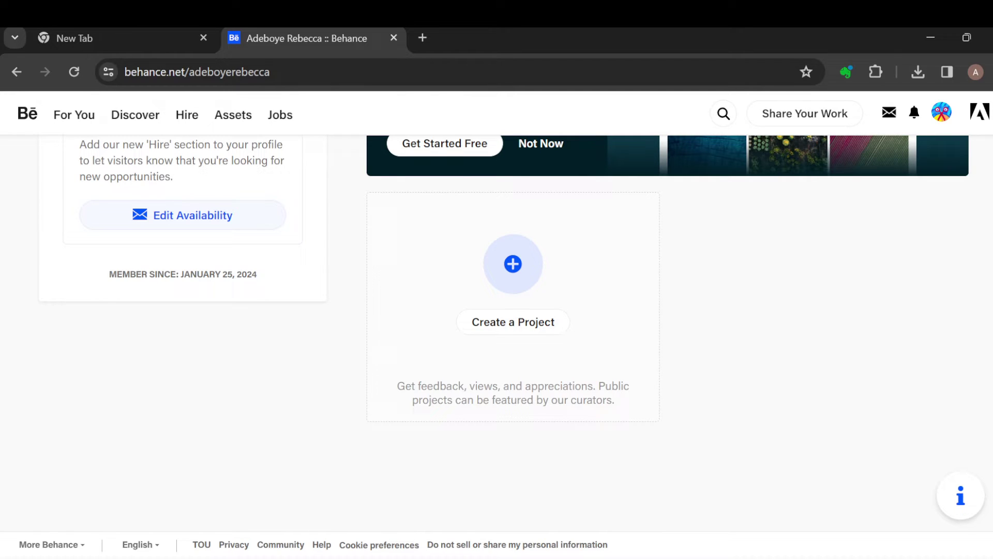
{"action": "scroll", "coordinate": [497, 341], "scroll_direction": "up", "scroll_amount": 1}
{"action": "scroll", "coordinate": [497, 341], "scroll_direction": "up", "scroll_amount": 2}
{"action": "scroll", "coordinate": [498, 341], "scroll_direction": "up", "scroll_amount": 1}
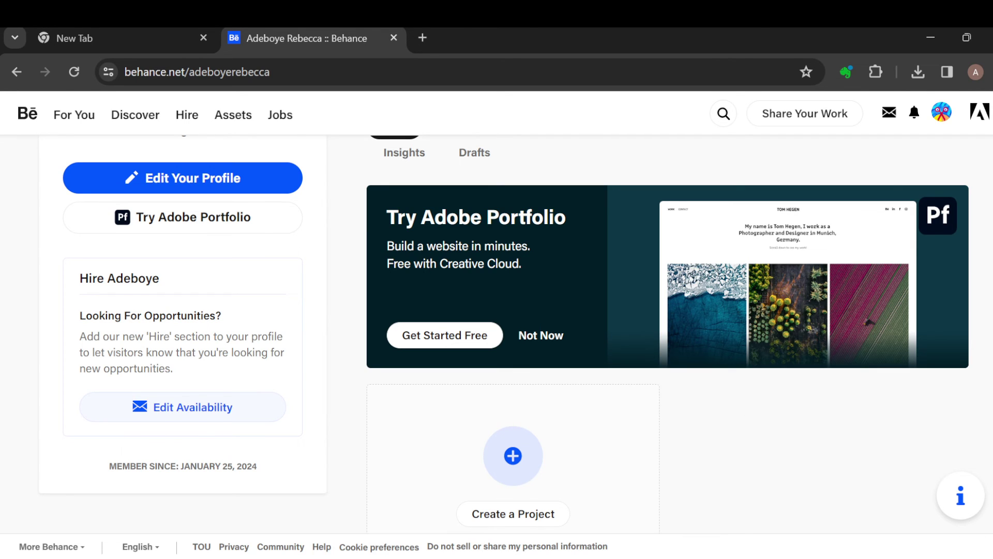
{"action": "scroll", "coordinate": [497, 326], "scroll_direction": "down", "scroll_amount": 2}
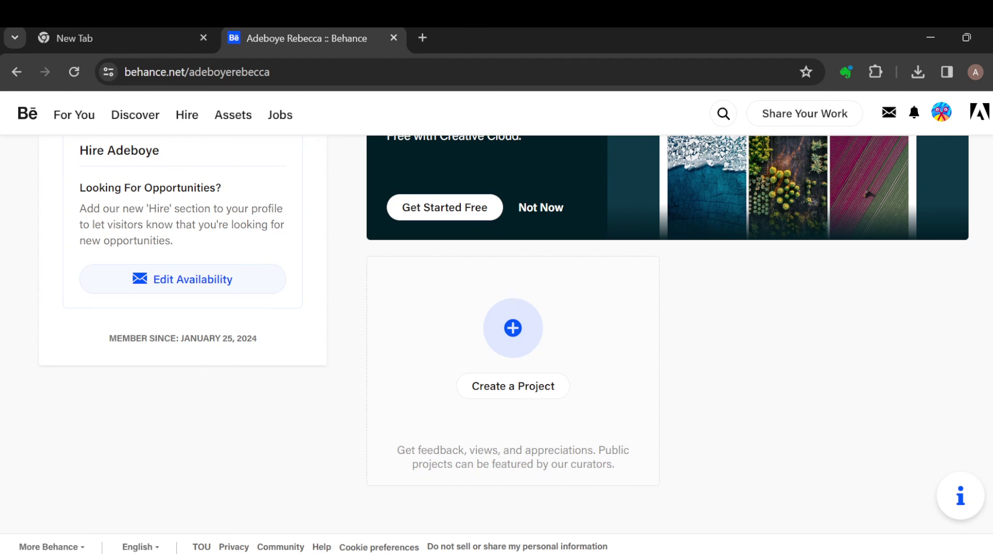
{"action": "scroll", "coordinate": [497, 327], "scroll_direction": "up", "scroll_amount": 2}
{"action": "scroll", "coordinate": [497, 326], "scroll_direction": "up", "scroll_amount": 4}
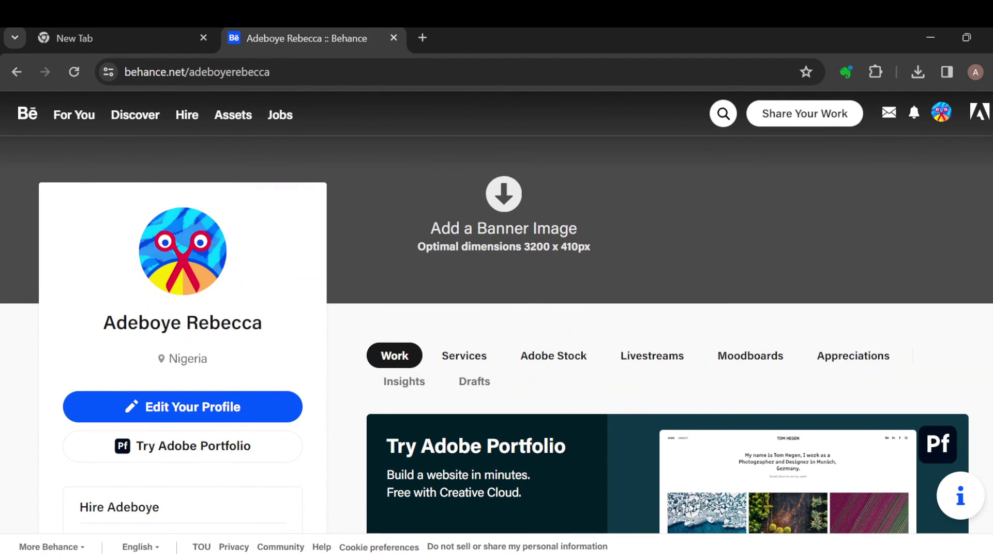